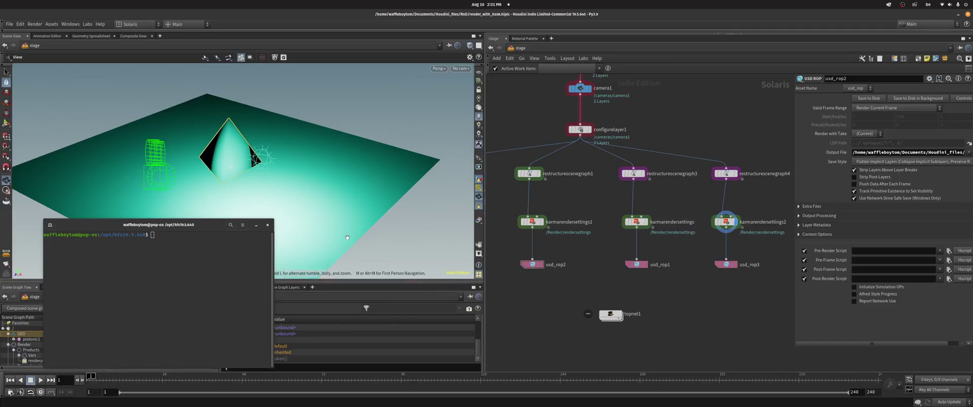
Bring the browser with the husk command-line reference forward and scroll to its top.
drag(209, 227, 213, 215)
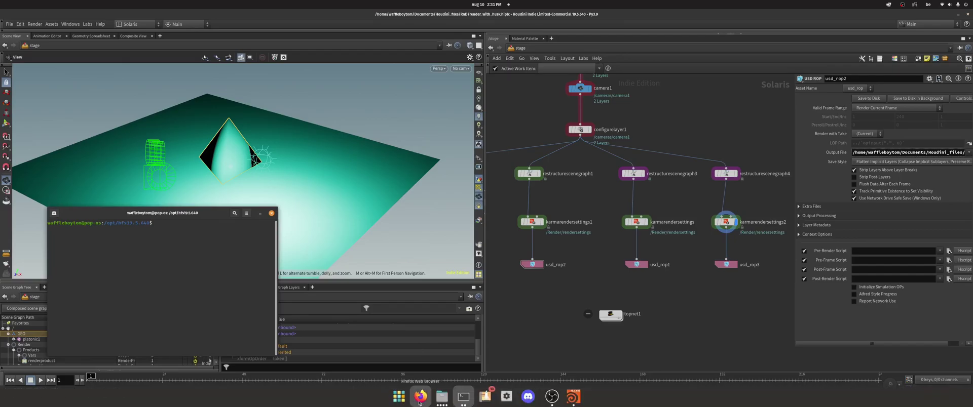
click(421, 397)
scroll(412, 127, up, 15)
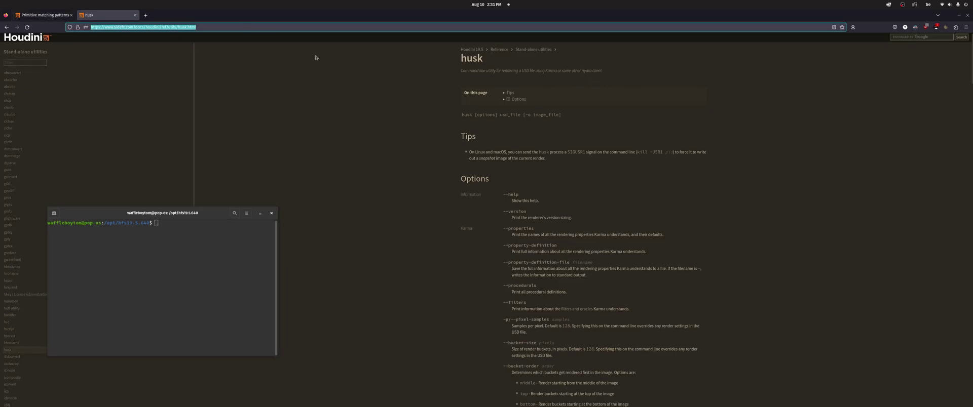
click(297, 65)
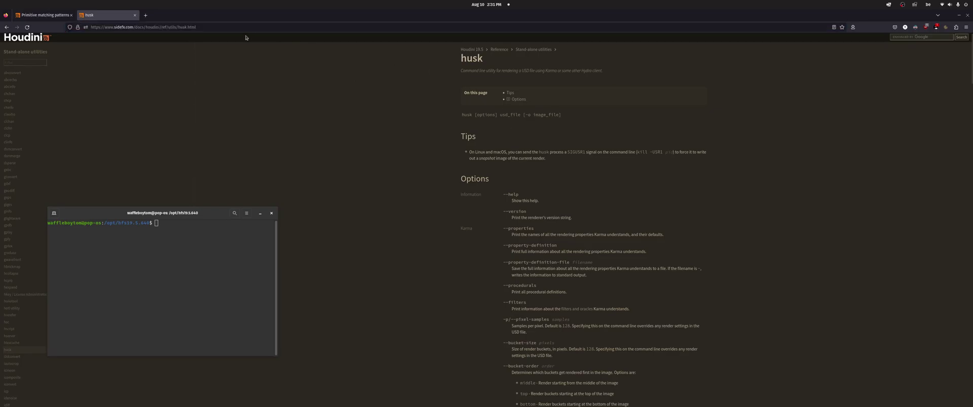
click(224, 30)
click(284, 149)
scroll(423, 124, down, 1)
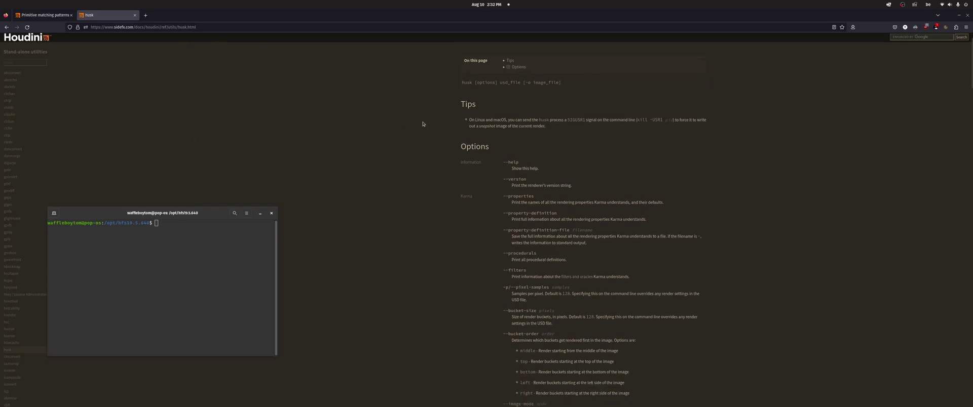
scroll(543, 121, up, 1)
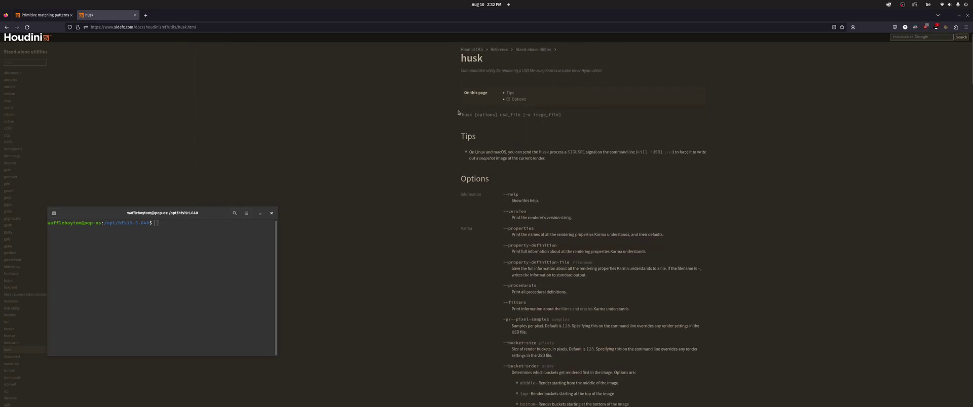
drag(218, 217, 237, 196)
drag(460, 114, 522, 121)
click(558, 127)
scroll(646, 196, down, 5)
scroll(548, 141, up, 5)
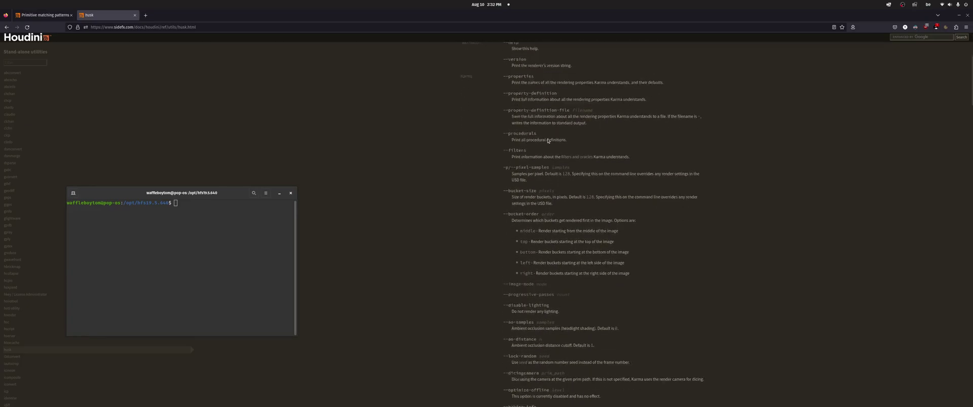
Return to Houdini, display the sphere branch and open its Karma render settings.
click(958, 15)
drag(259, 192, 259, 209)
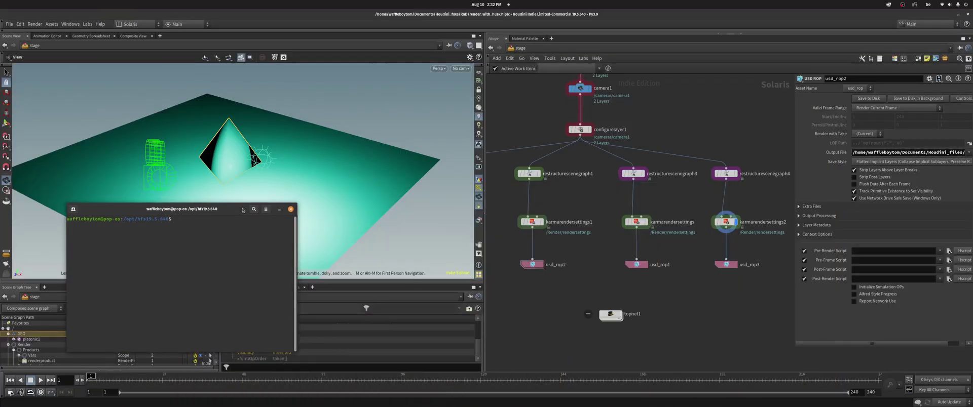
scroll(575, 195, down, 5)
scroll(619, 270, up, 4)
click(592, 250)
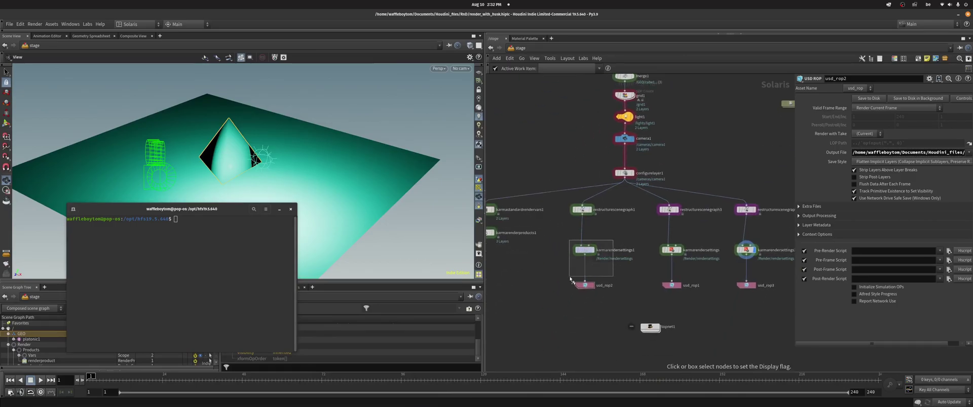
click(564, 249)
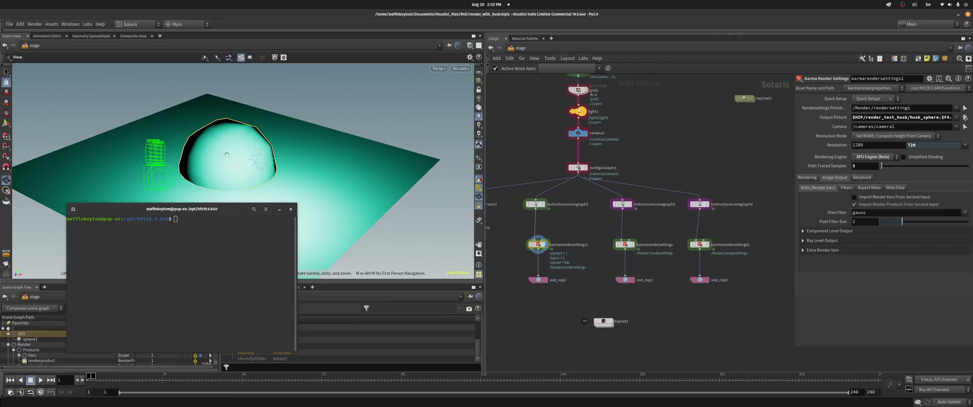
Preview the cube and then the cone render branches in the viewport.
click(631, 245)
middle_drag(698, 244, 693, 223)
click(584, 219)
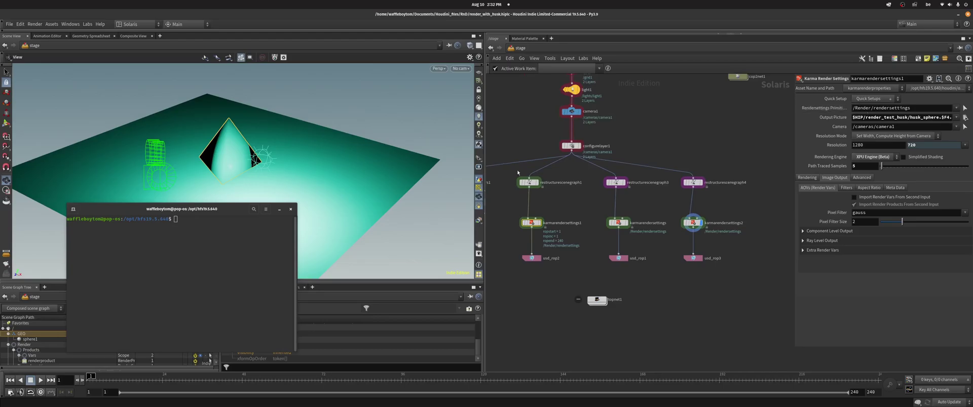
Run husk on the pasted geo_test_husk/husk_sphere.usd path in the terminal.
click(228, 243)
text(hus)
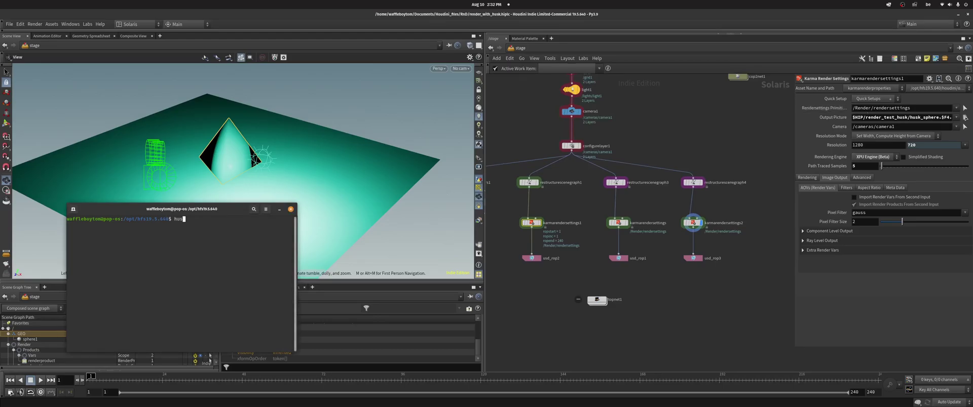
text(k)
text(/home/waffleboytom/Documents/Houdini_files/RnD/geo_test_husk/husk_sphere.usd)
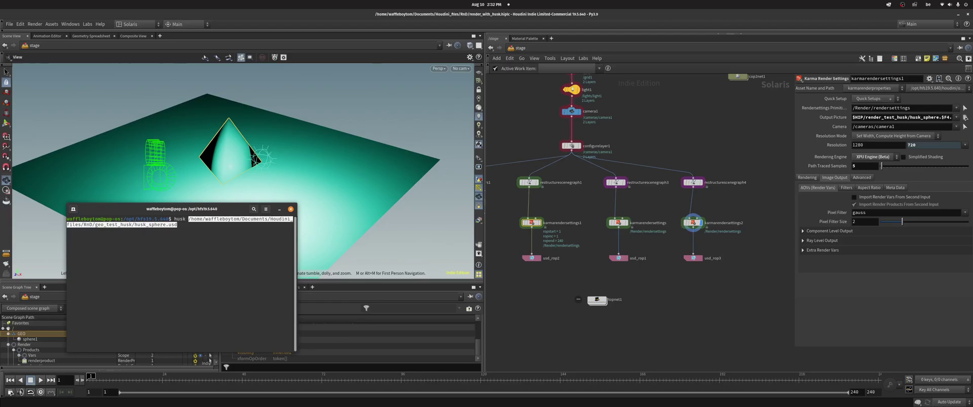
key(End)
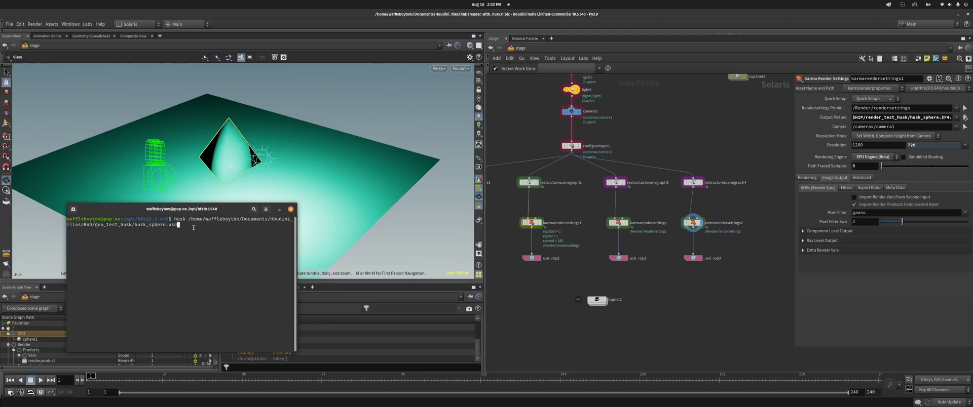
key(Return)
click(442, 397)
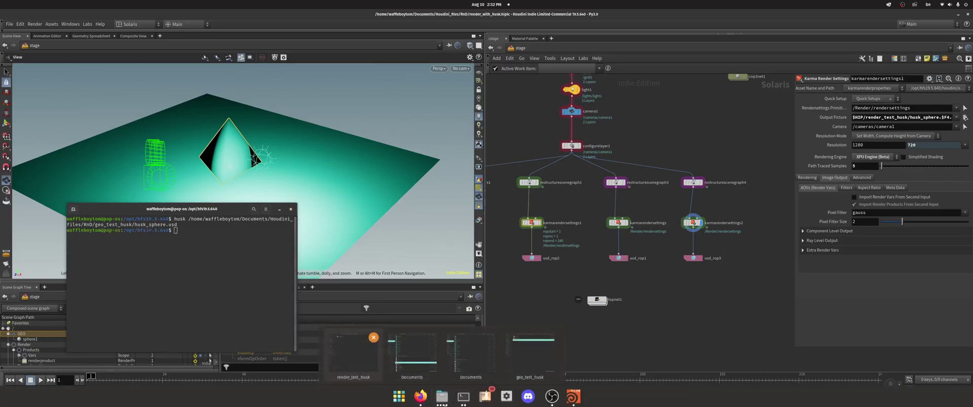
Open husk_sphere.0001.exr from render_test_husk in the image viewer, then close it.
click(353, 353)
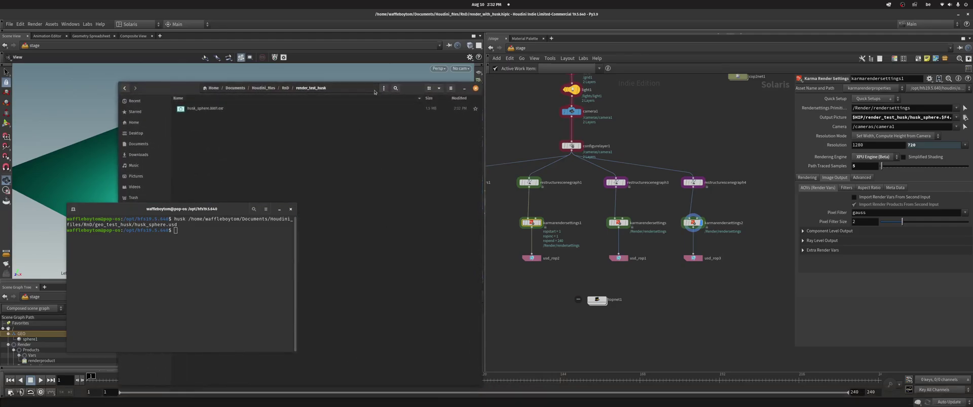
drag(405, 94, 615, 180)
click(429, 199)
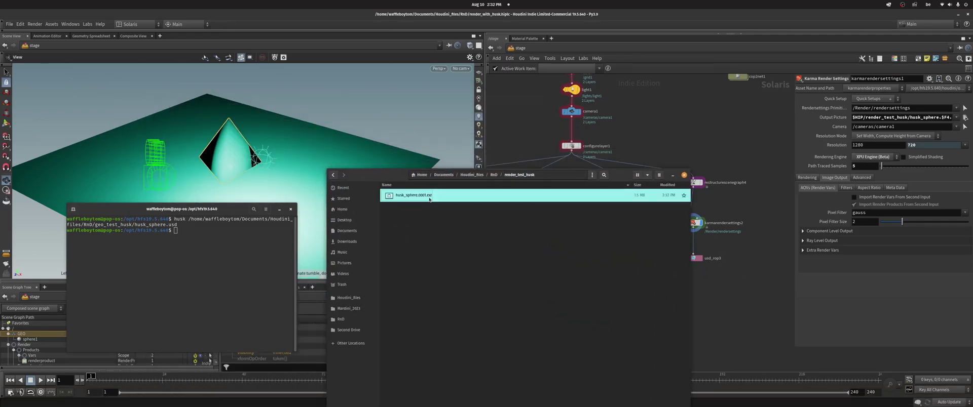
double_click(429, 197)
drag(293, 182, 654, 93)
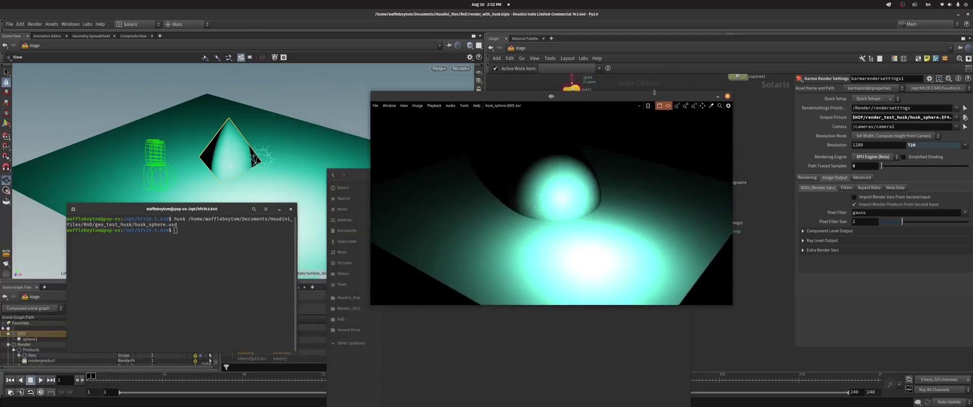
click(727, 96)
Recall the husk_sphere.usd command, adding --mplay-monitor C --res 1920 1080, and reopen the docs.
click(670, 178)
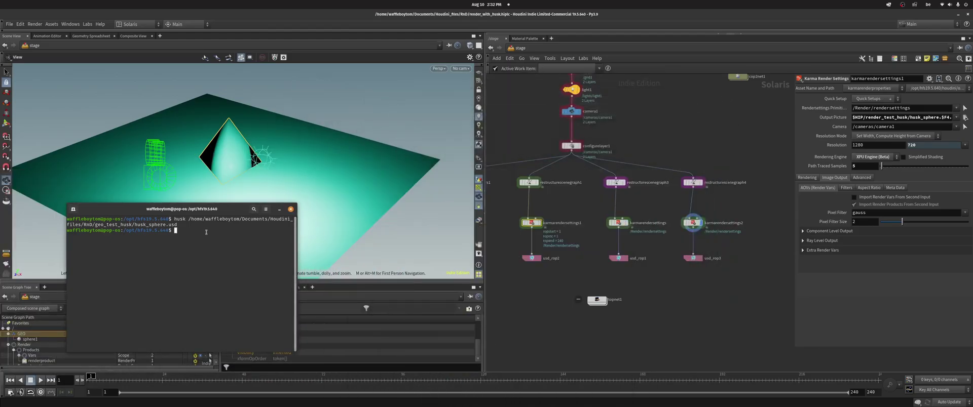
key(Up)
key(Up)
key(Up)
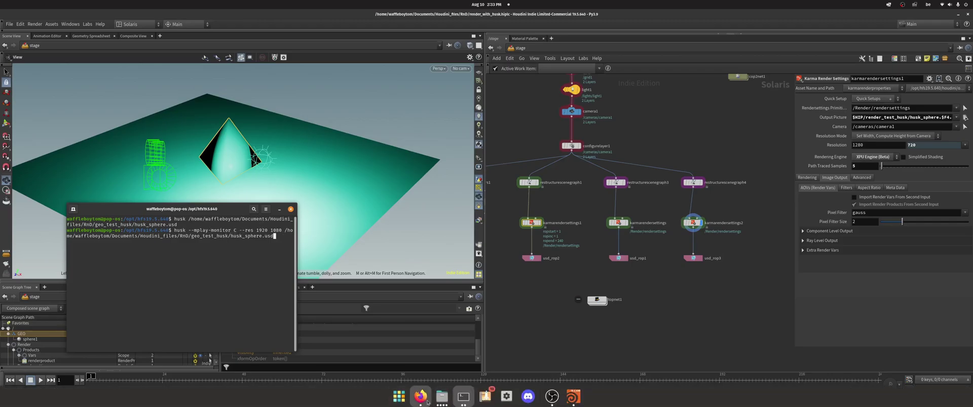
click(420, 403)
scroll(537, 231, down, 15)
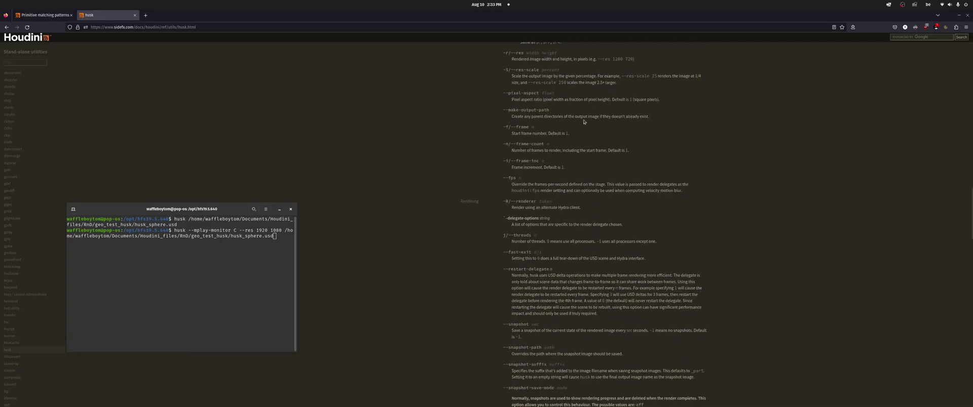
Scroll the husk reference to the --res and --res-scale option descriptions.
scroll(584, 122, down, 5)
scroll(581, 129, up, 15)
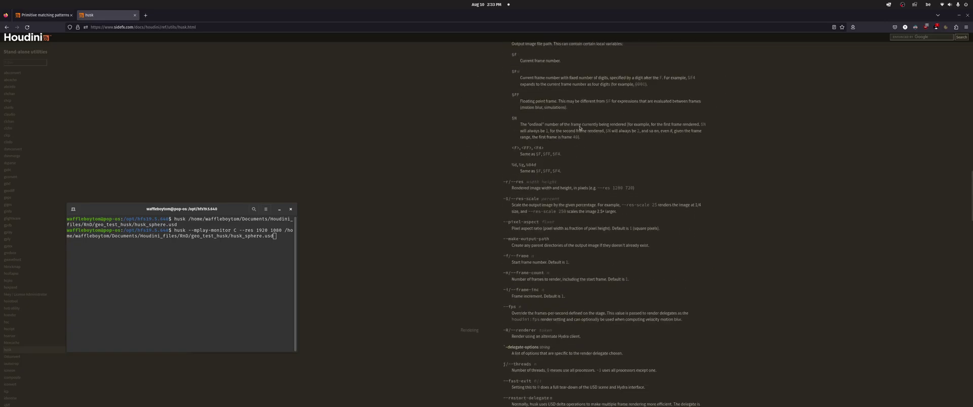
scroll(578, 124, up, 10)
scroll(504, 217, down, 11)
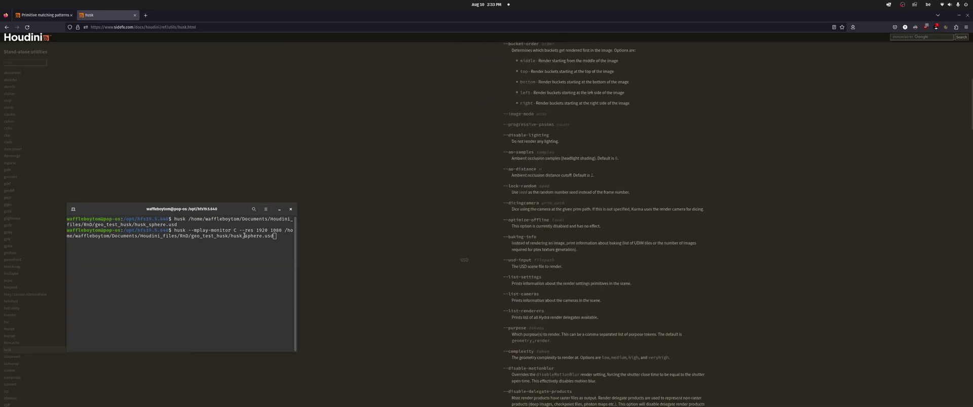
scroll(447, 203, down, 20)
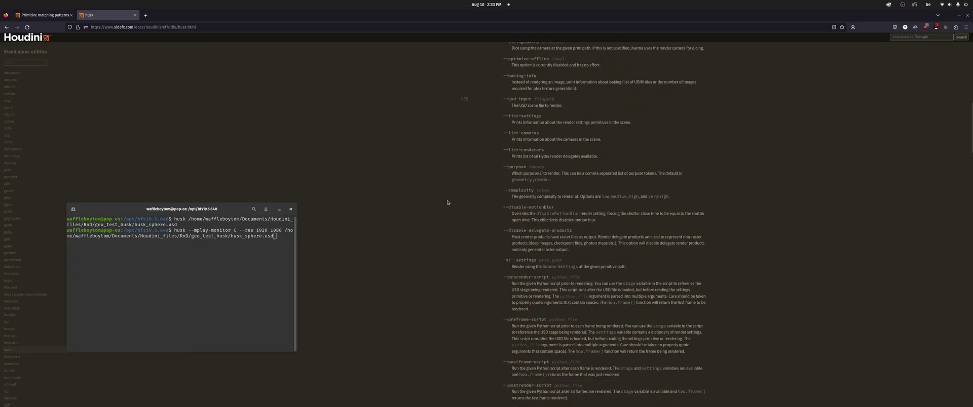
scroll(447, 203, down, 6)
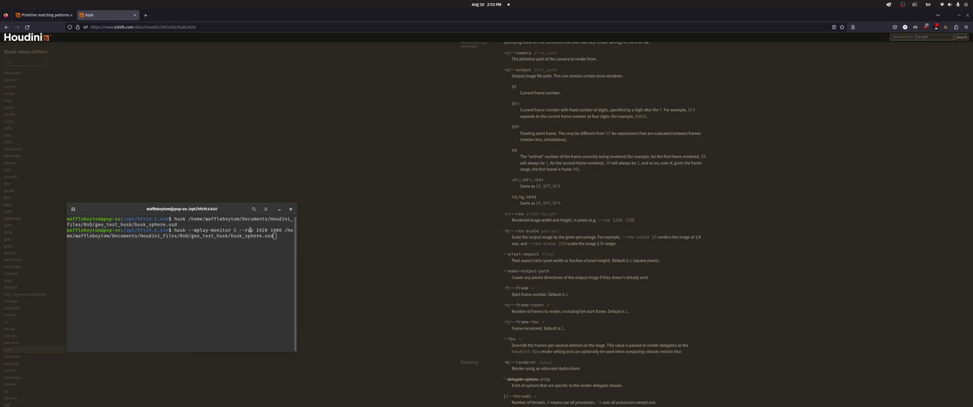
drag(504, 231, 659, 244)
click(657, 242)
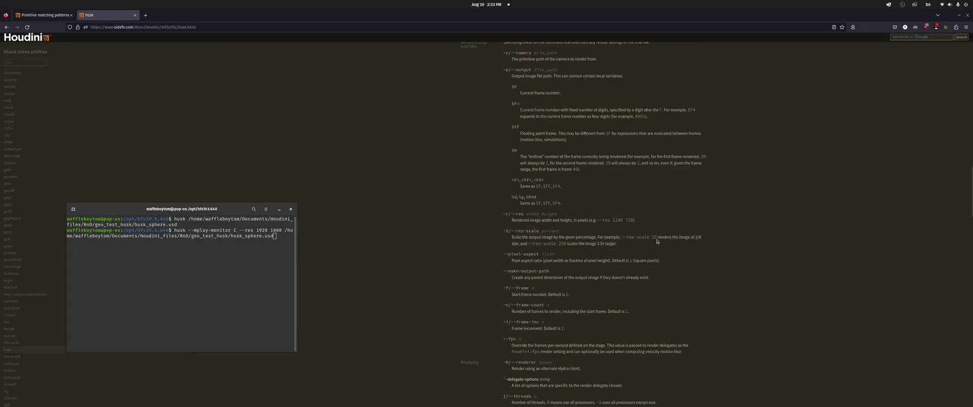
Run the husk sphere render at 1920×1080 and preview it in MPlay.
click(959, 15)
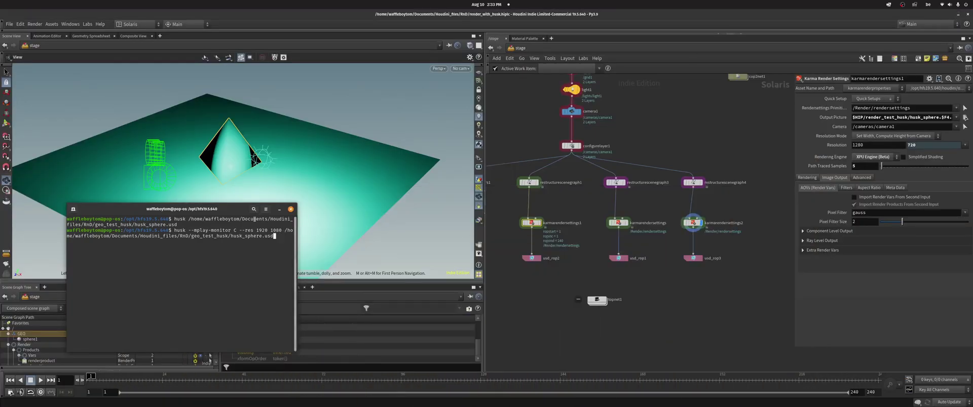
key(Return)
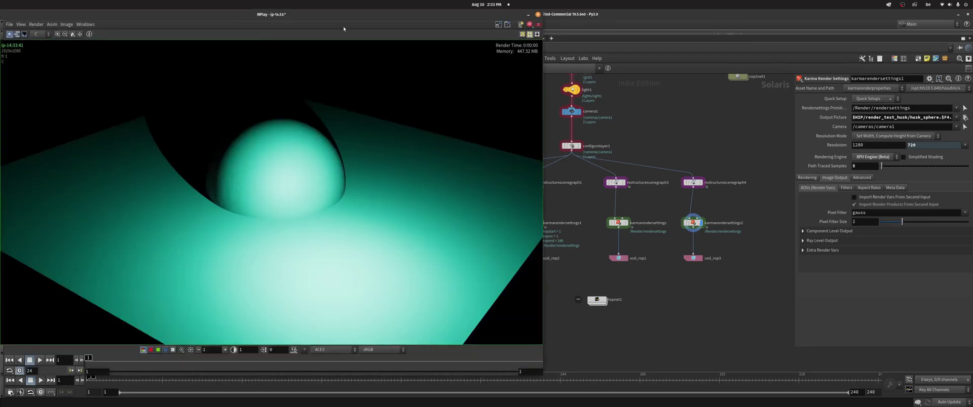
drag(331, 18, 491, 35)
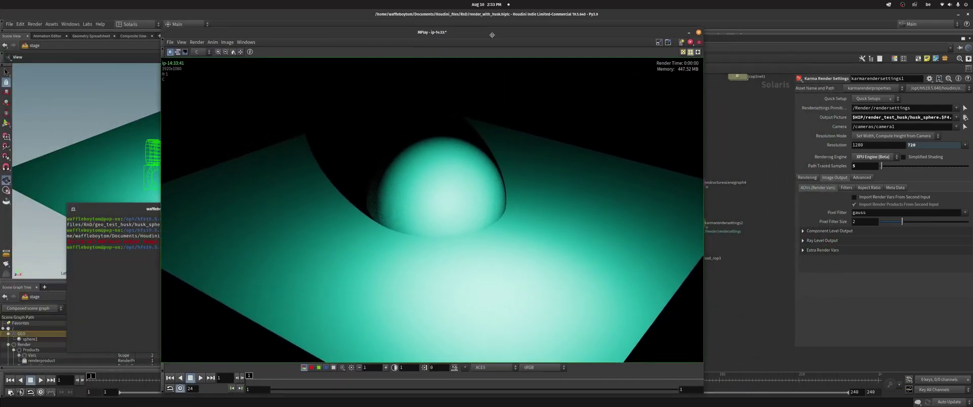
click(699, 34)
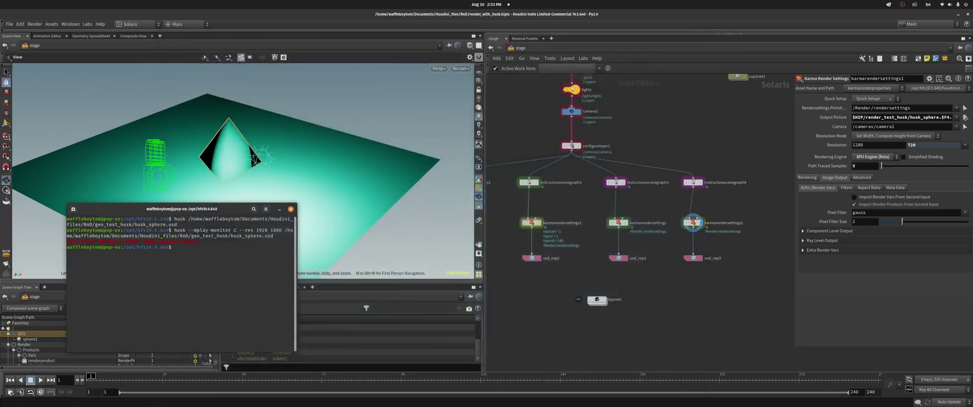
Delete husk_sphere.0001.exr from the render_test_husk folder.
click(441, 397)
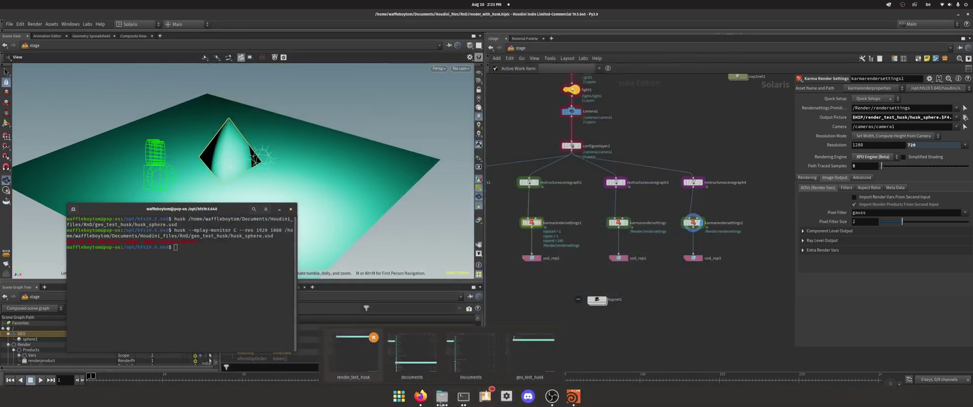
click(359, 369)
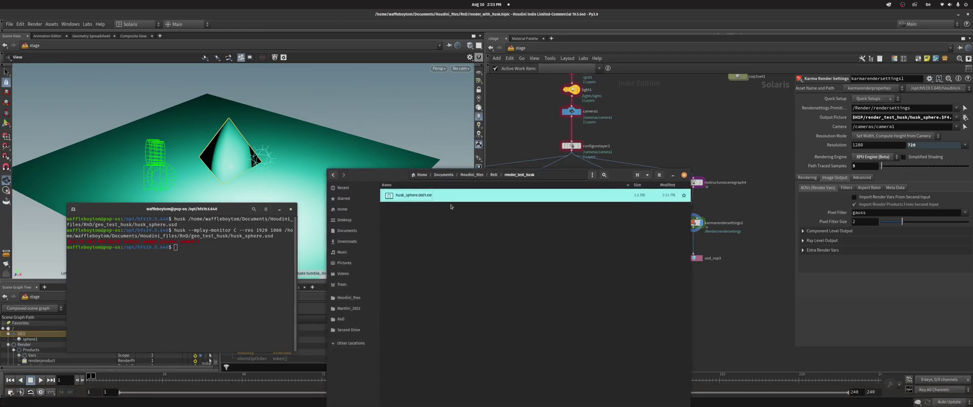
key(Delete)
click(673, 176)
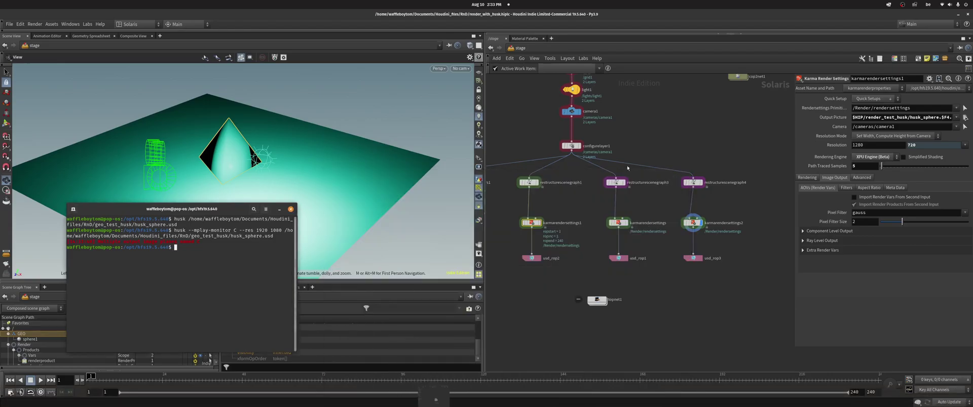
Save render_with_husk.hiplc, quit Houdini, and open a new terminal on the desktop.
drag(234, 211, 255, 161)
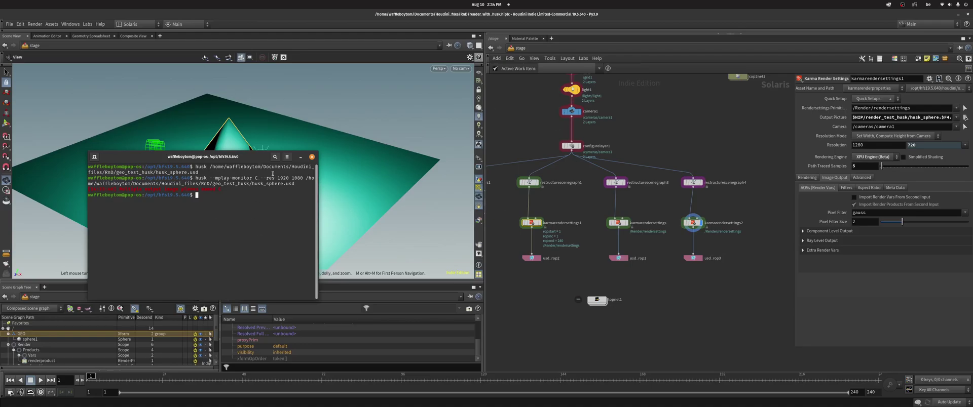
click(300, 158)
click(9, 24)
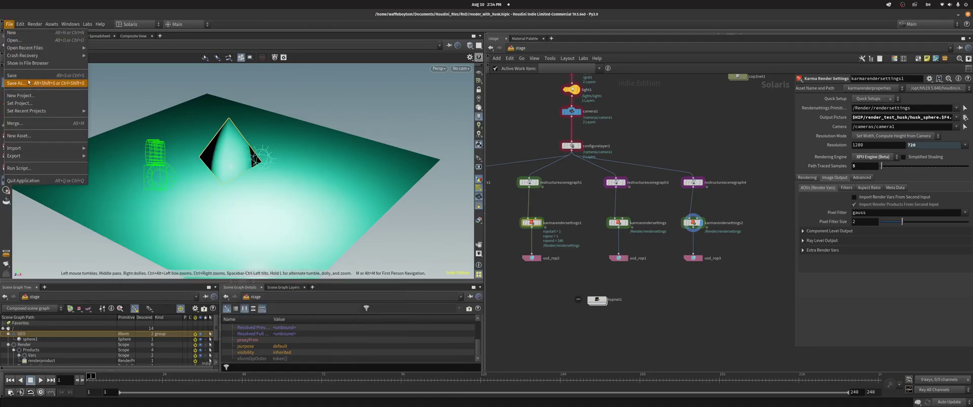
click(12, 76)
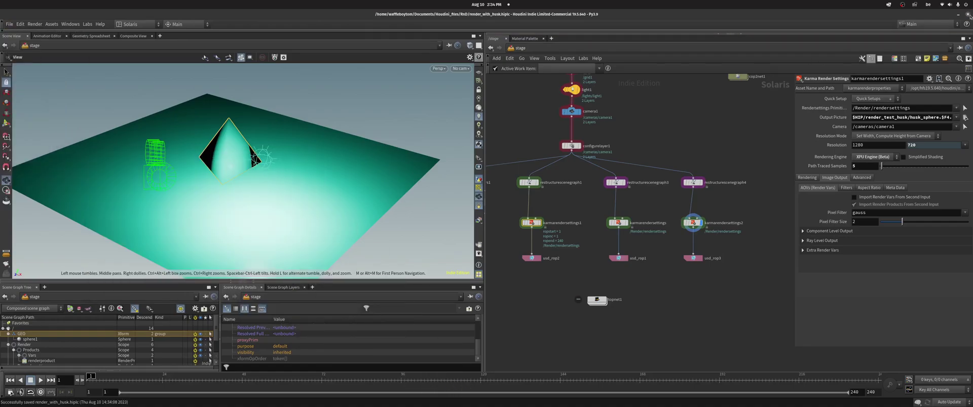
click(969, 16)
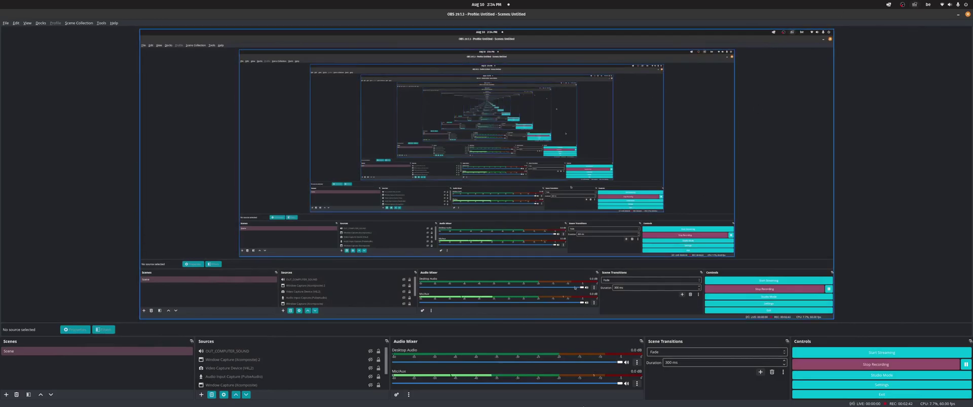
click(474, 396)
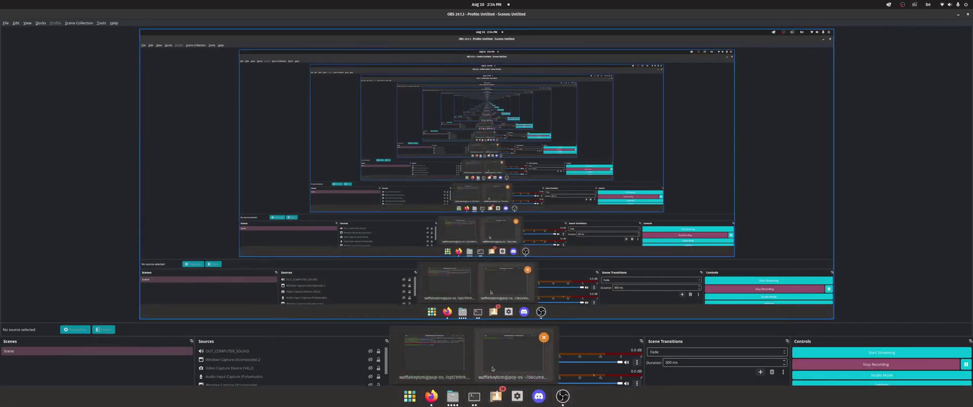
click(958, 14)
drag(292, 115, 382, 122)
text(vim autohusk.sh)
key(Return)
text(vim huskauto.)
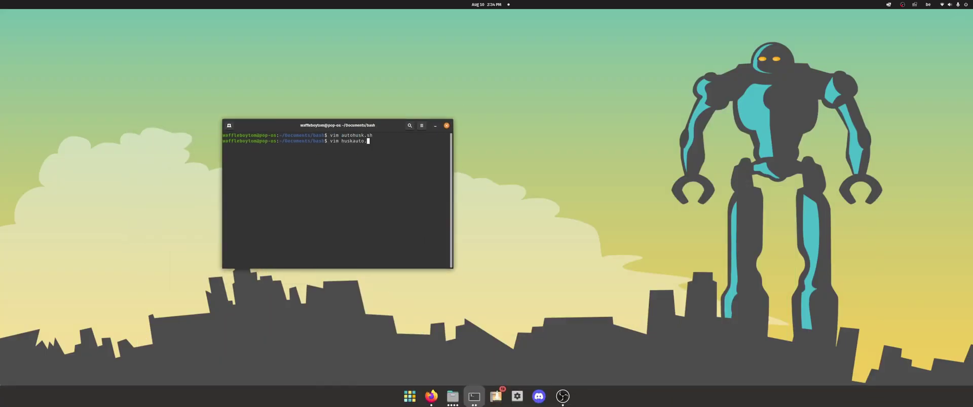
text(sh)
key(Return)
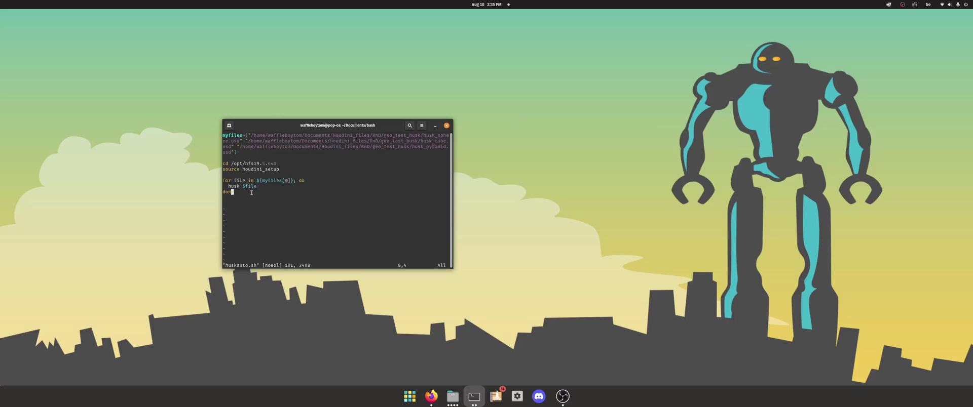
text(:q)
key(Return)
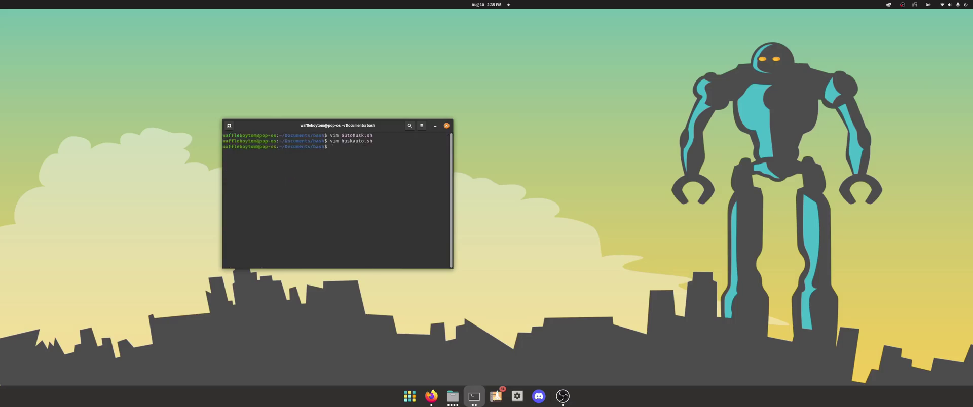
Run 'source huskauto.sh' in the terminal to start the batch render.
text(source huskauto.sh)
key(Return)
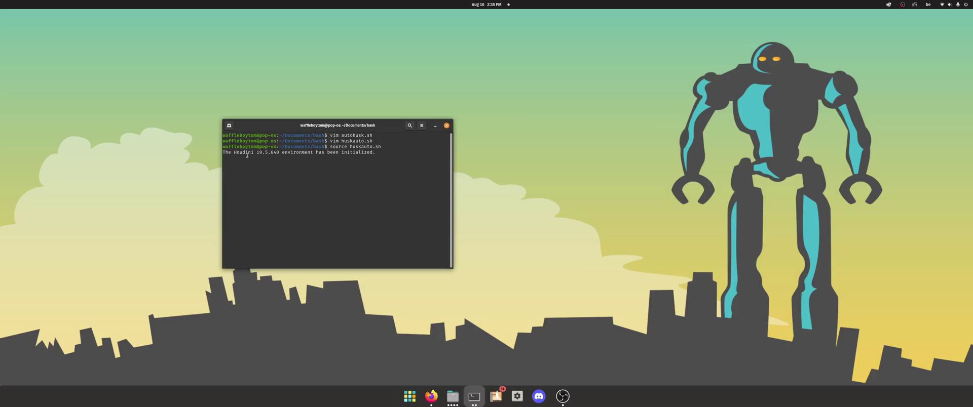
click(448, 403)
click(383, 359)
drag(611, 177, 712, 101)
click(581, 121)
key(space)
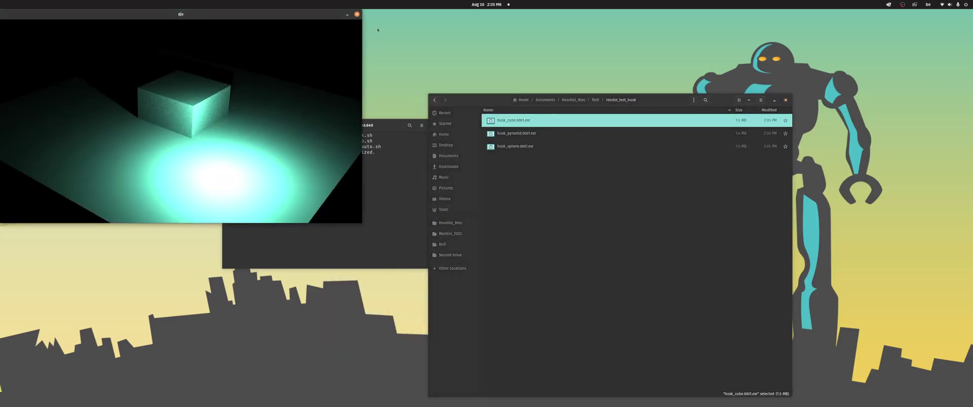
key(space)
key(Down)
key(Return)
click(357, 14)
key(Down)
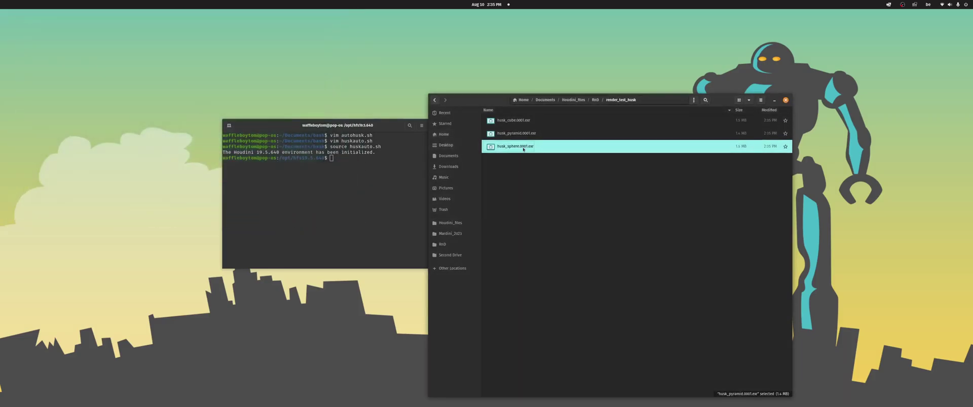
key(Return)
click(357, 14)
click(774, 100)
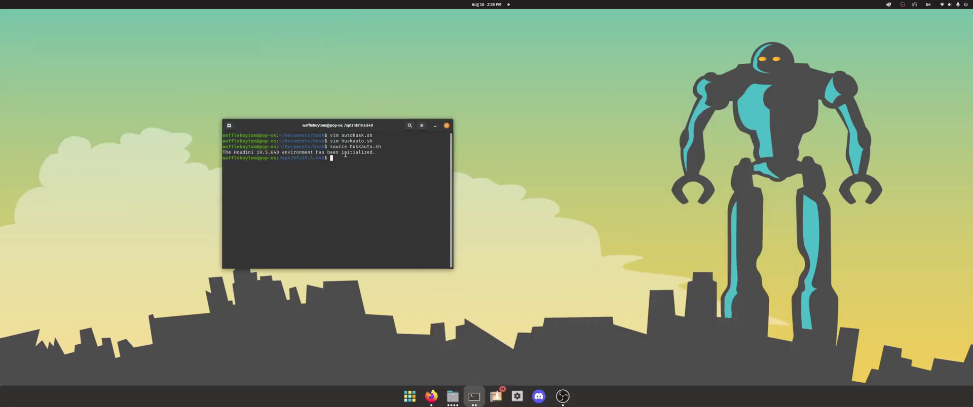
Clear the terminal and launch Houdini with the houdini command.
text(clear)
key(Return)
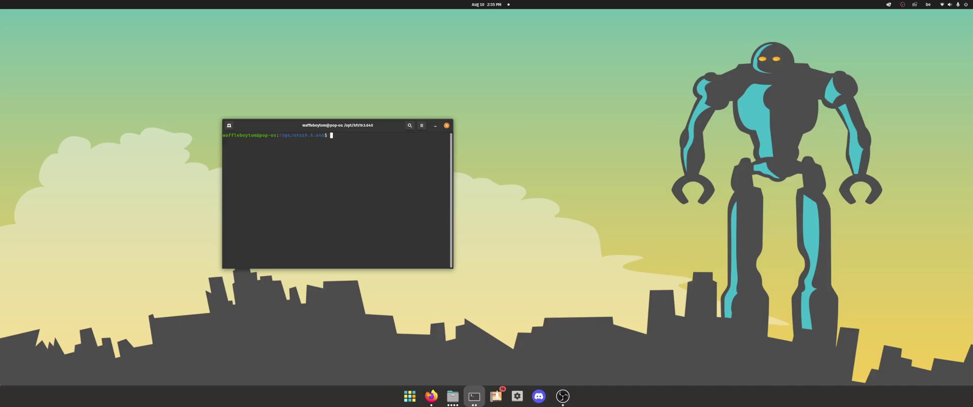
text(houdini)
key(Return)
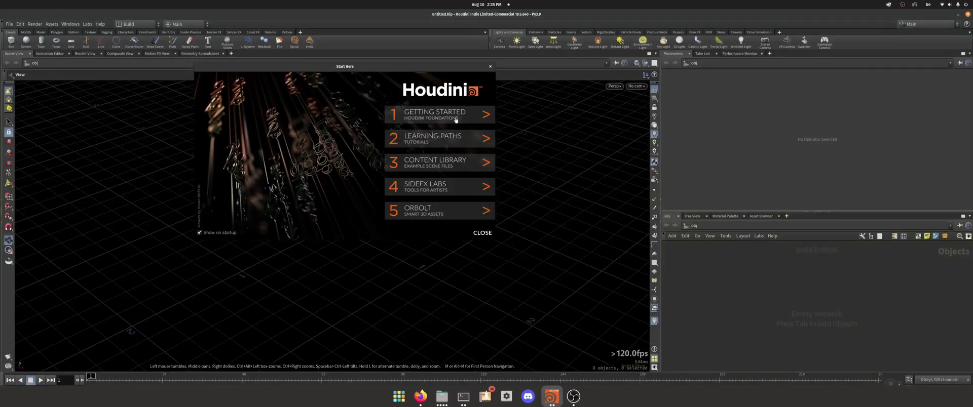
Switch to the WBT_BUILD desktop and reopen render_with_husk.hiplc from recent files.
click(490, 67)
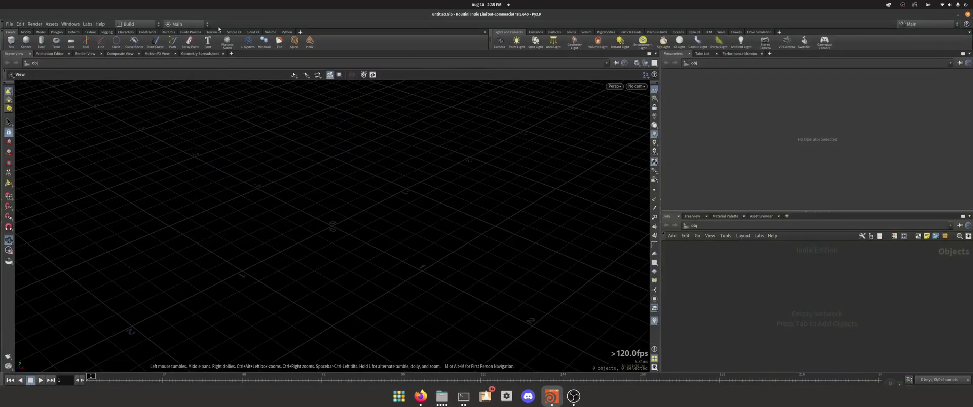
click(127, 24)
click(144, 156)
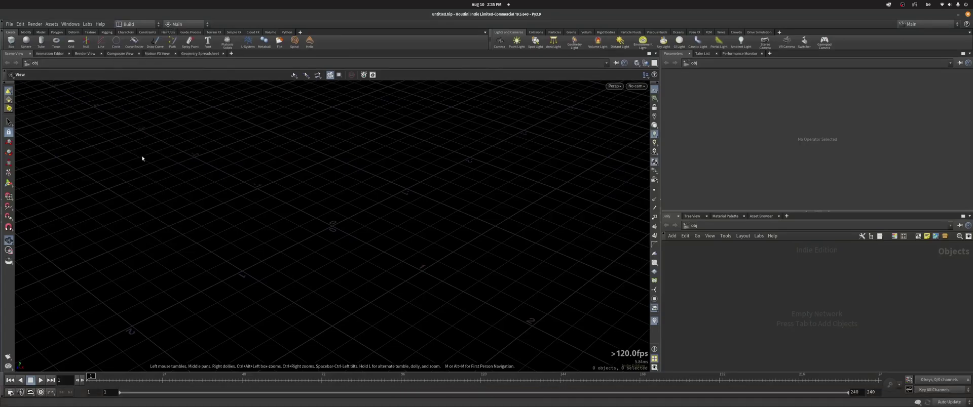
click(7, 24)
mouse_move(33, 48)
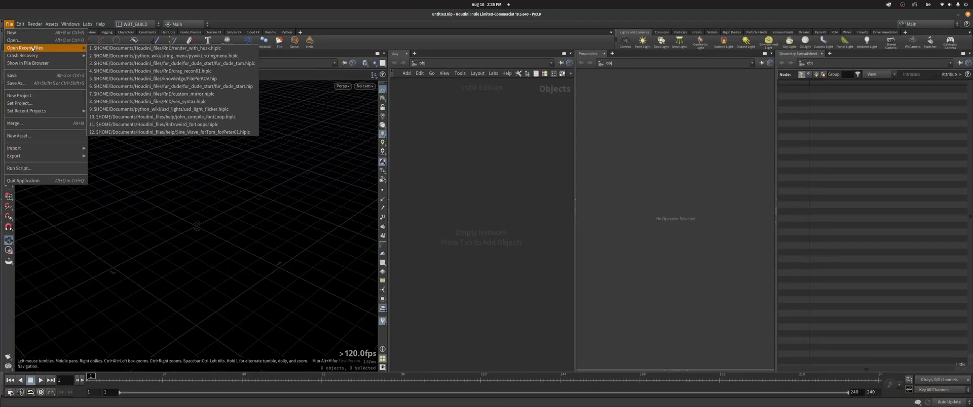
click(169, 48)
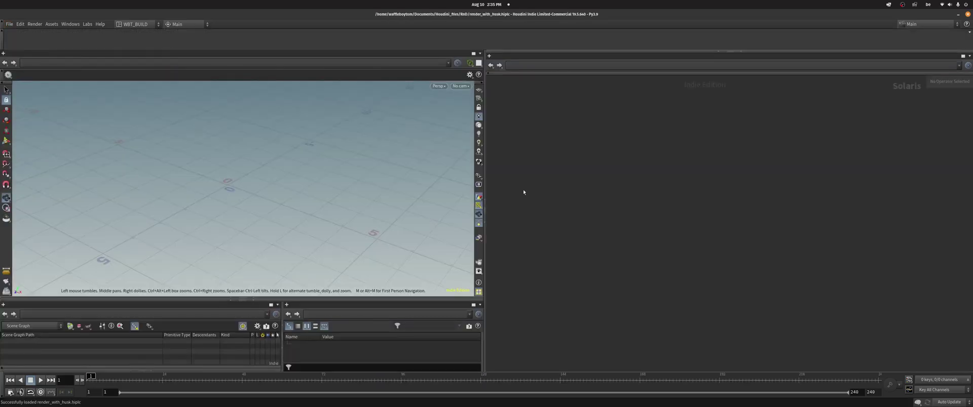
Enter topnet1 and select filepattern1 to show its $HIP/geo_test_husk/* pattern.
scroll(618, 233, up, 3)
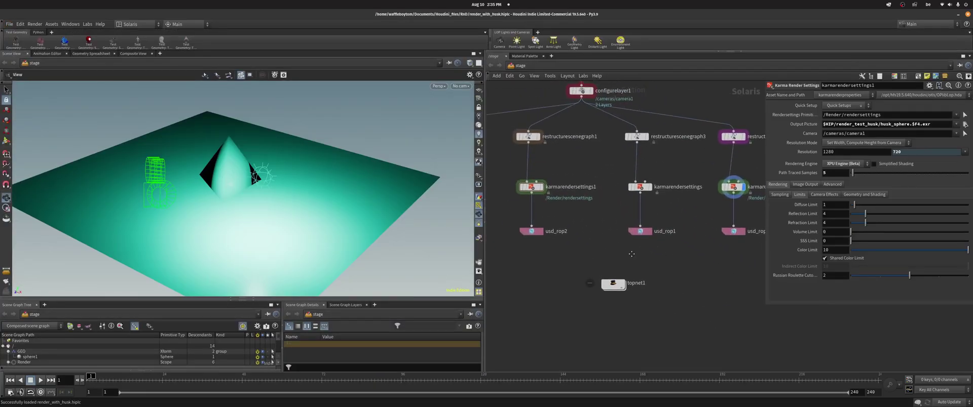
double_click(614, 284)
drag(531, 181, 658, 220)
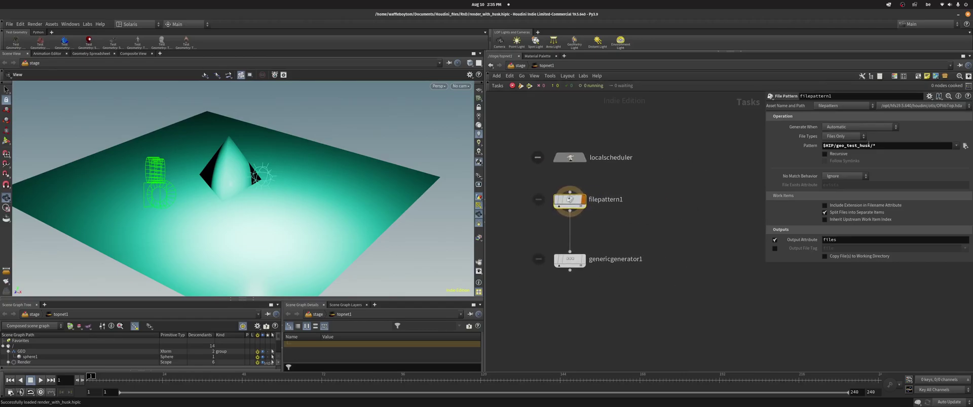
mouse_move(443, 400)
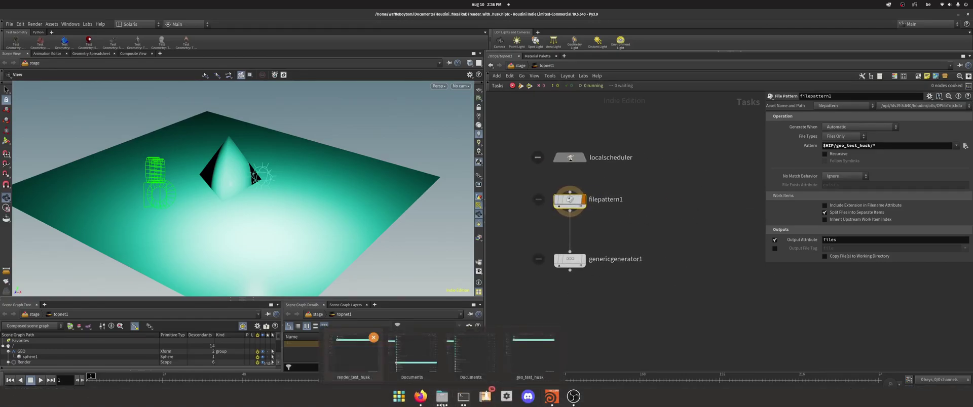
click(527, 362)
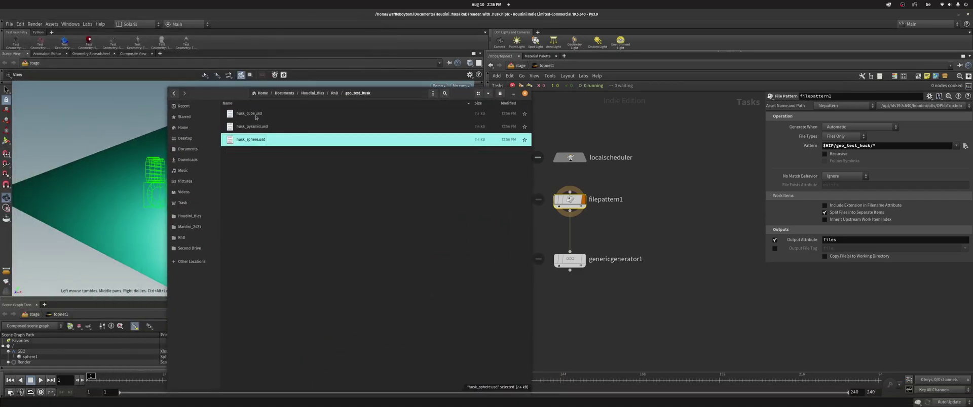
click(256, 115)
key(Down)
key(Down)
click(514, 94)
drag(518, 243, 606, 297)
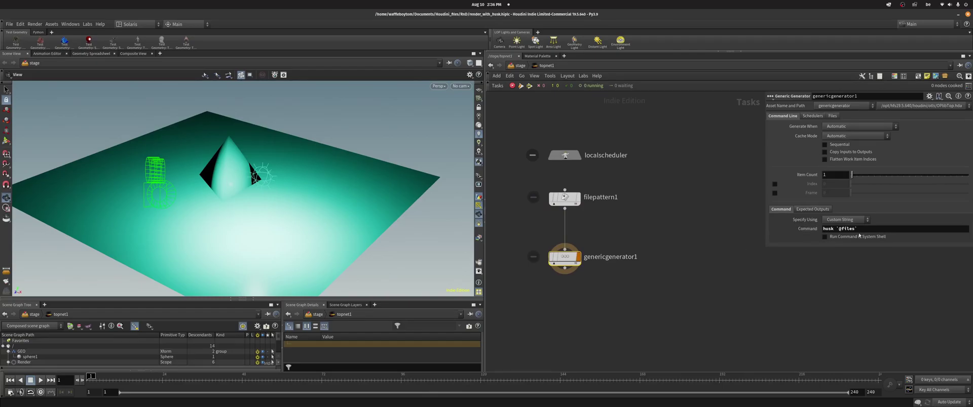
middle_drag(579, 247, 600, 256)
drag(639, 190, 565, 158)
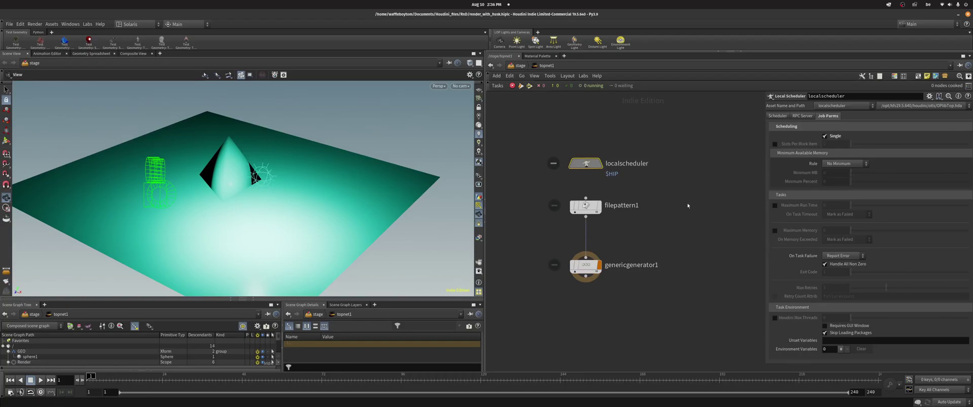
middle_drag(684, 214, 679, 200)
click(580, 251)
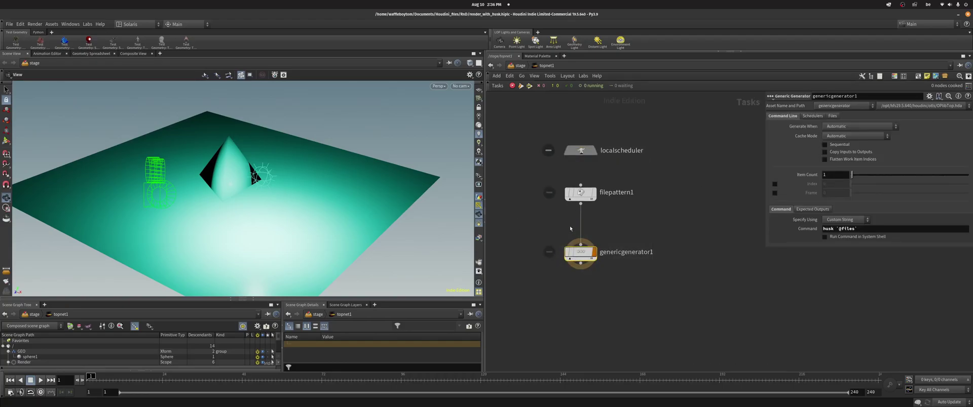
scroll(568, 224, up, 3)
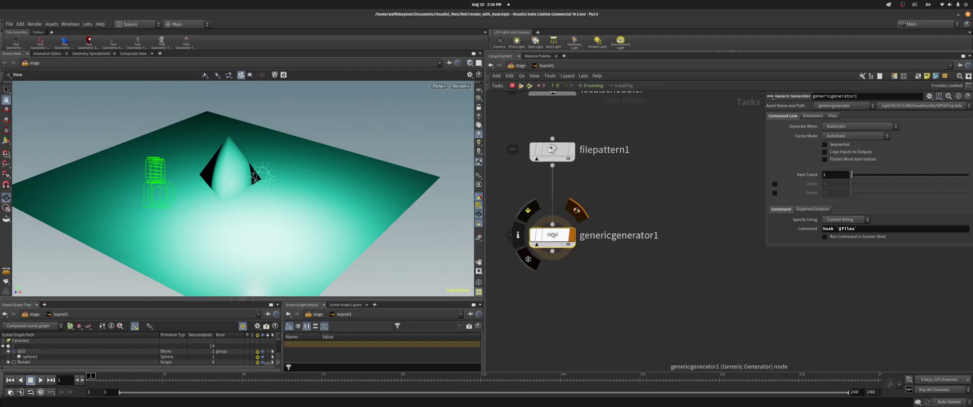
right_click(553, 235)
key(Escape)
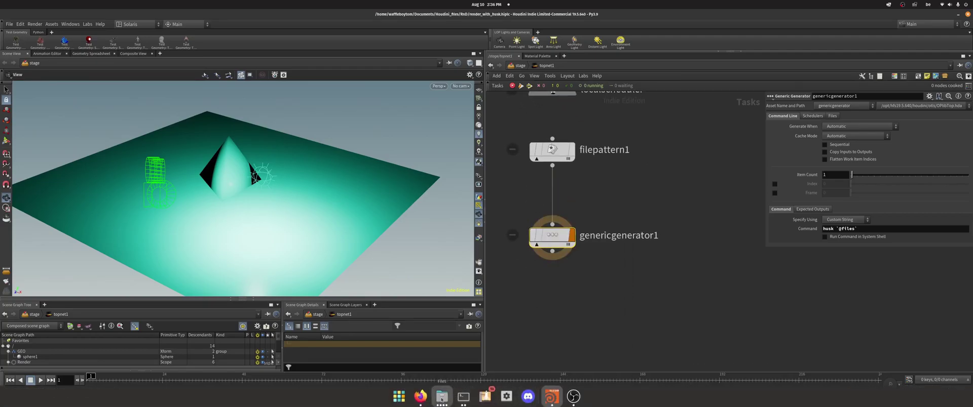
Delete all three old husk .0001.exr renders from the render_test_husk folder.
click(442, 400)
click(378, 357)
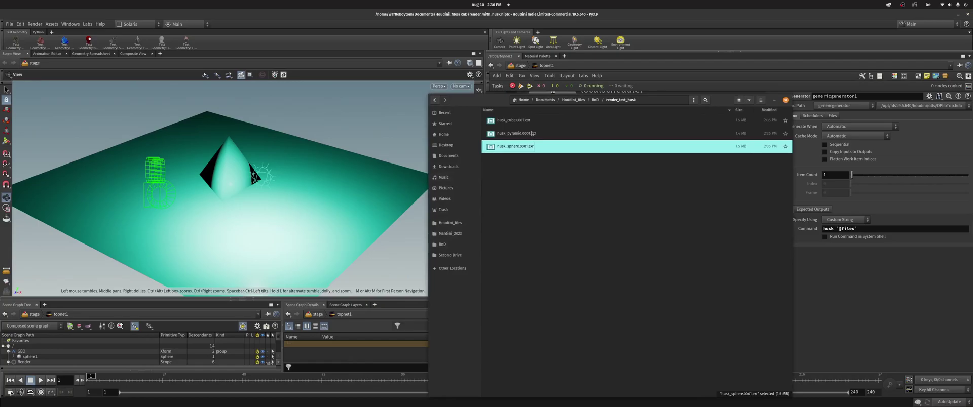
key(ctrl+a)
key(Delete)
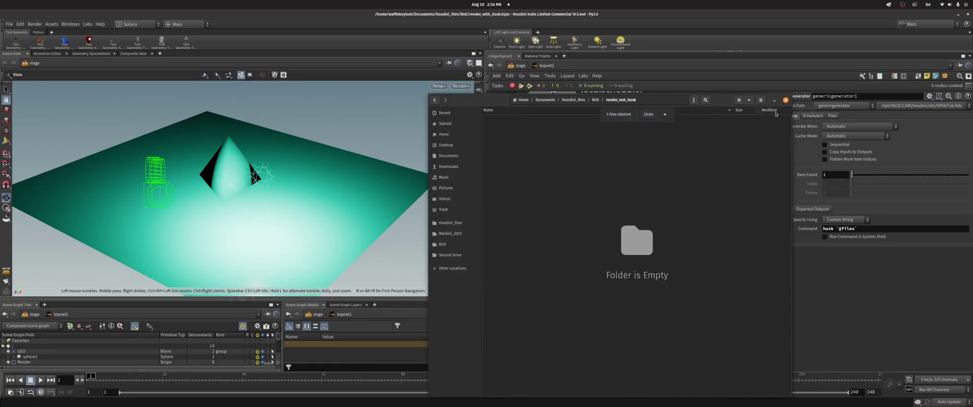
click(774, 100)
mouse_move(442, 396)
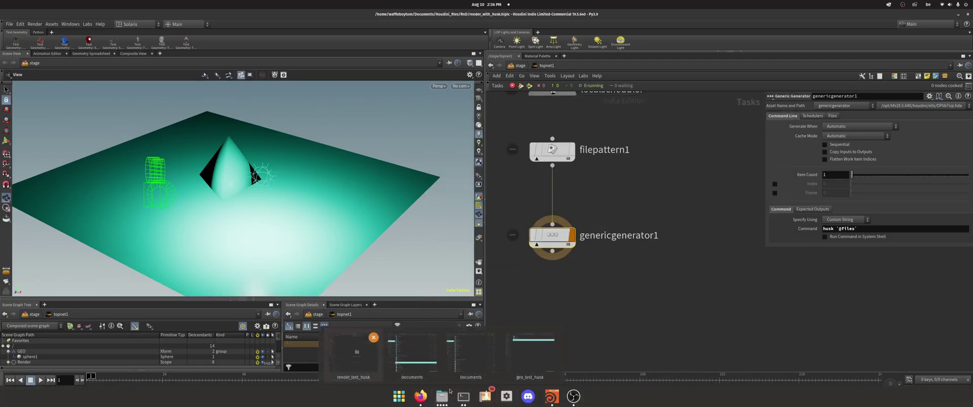
click(365, 356)
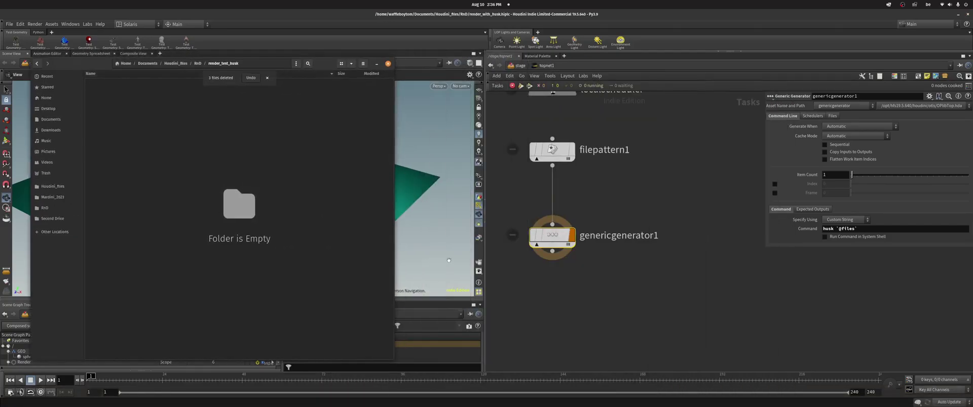
Cook genericgenerator1 so filepattern1 and genericgenerator1 finish their three husk work items.
right_click(545, 216)
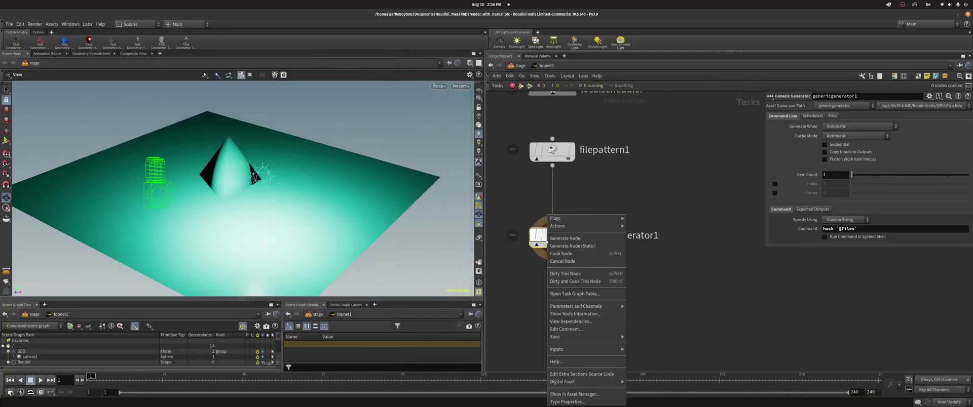
click(583, 254)
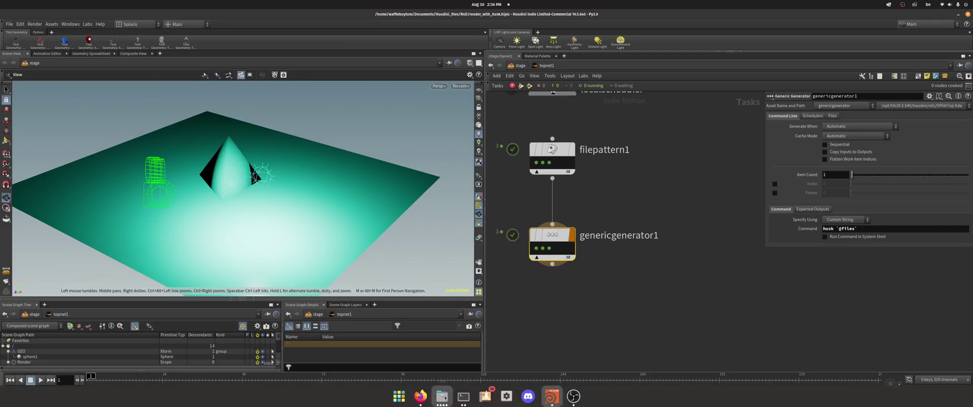
View the new husk_cube, husk_pyramid and husk_sphere .0001.exr renders in djv, then hide Files.
click(400, 397)
click(371, 362)
double_click(122, 84)
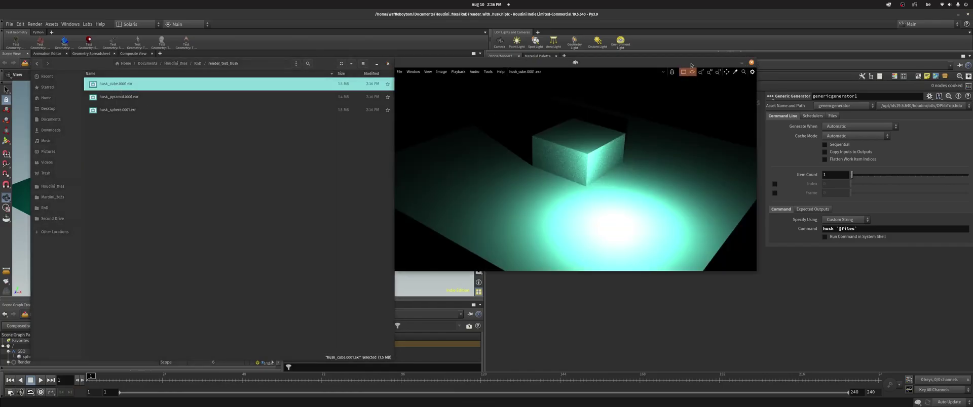
click(752, 62)
double_click(272, 97)
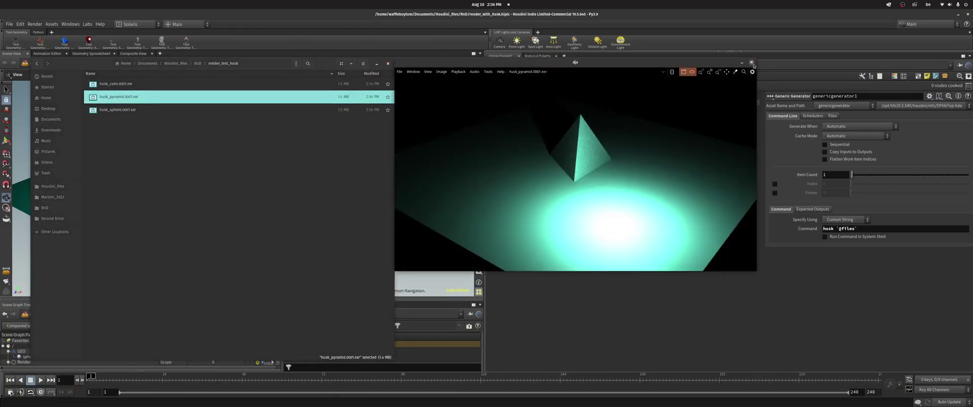
click(751, 62)
double_click(263, 109)
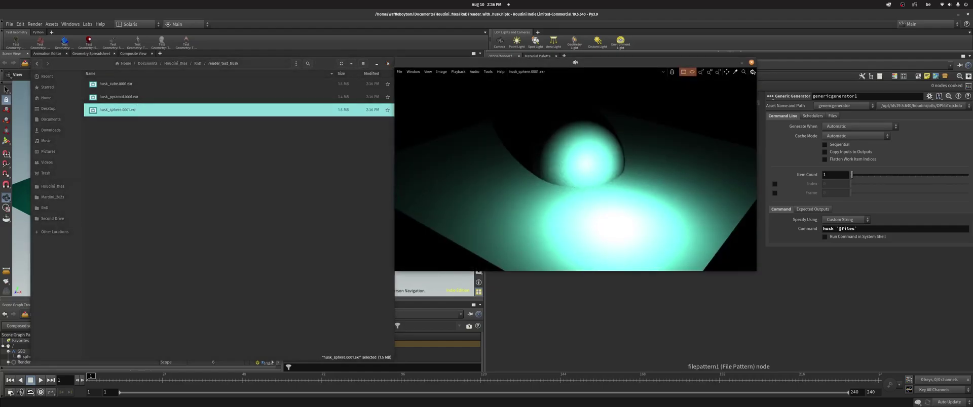
click(750, 63)
click(376, 64)
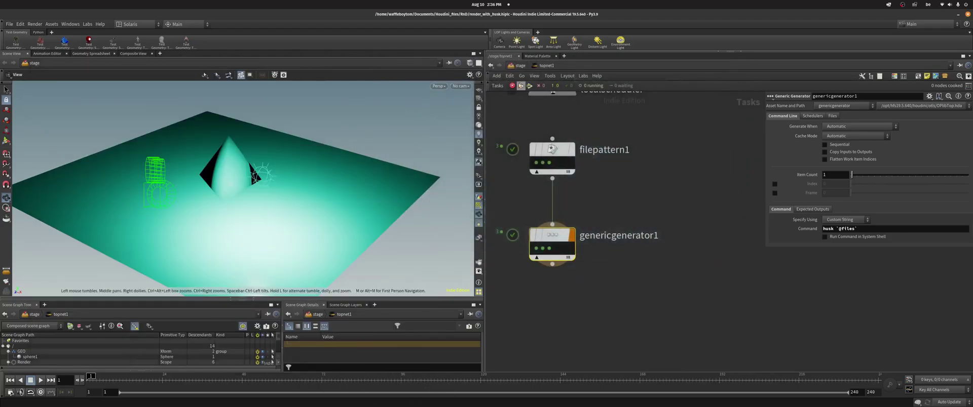
Return to the stage network and frame the three usd_rop render branches beside topnet1.
click(522, 66)
scroll(601, 211, down, 3)
middle_drag(601, 212, 567, 206)
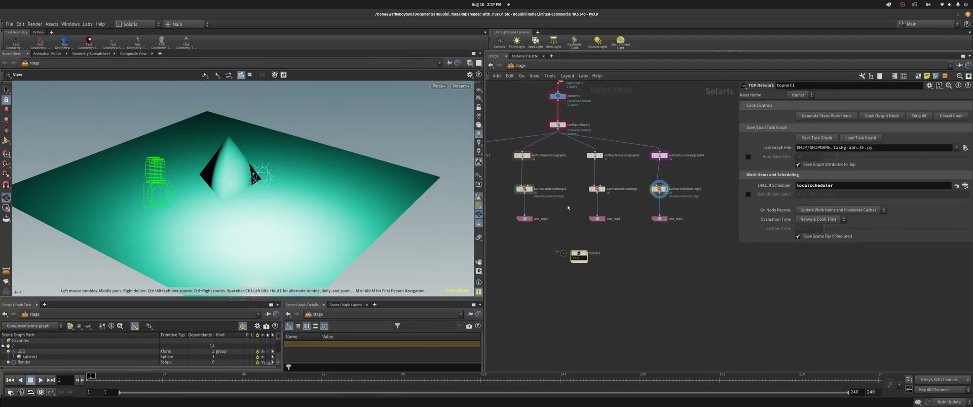
scroll(564, 240, up, 2)
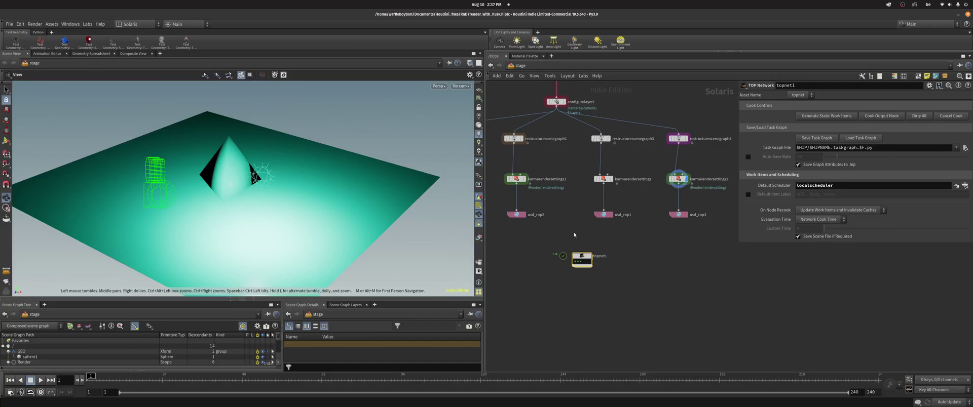
scroll(572, 233, up, 2)
middle_drag(576, 229, 555, 232)
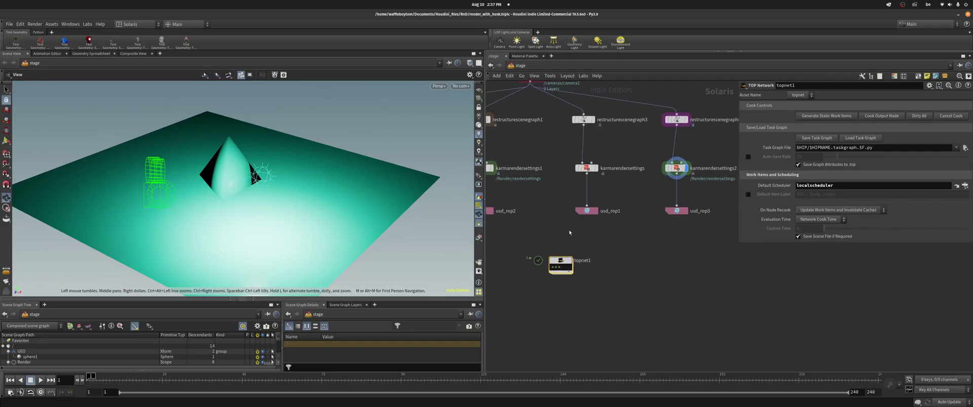